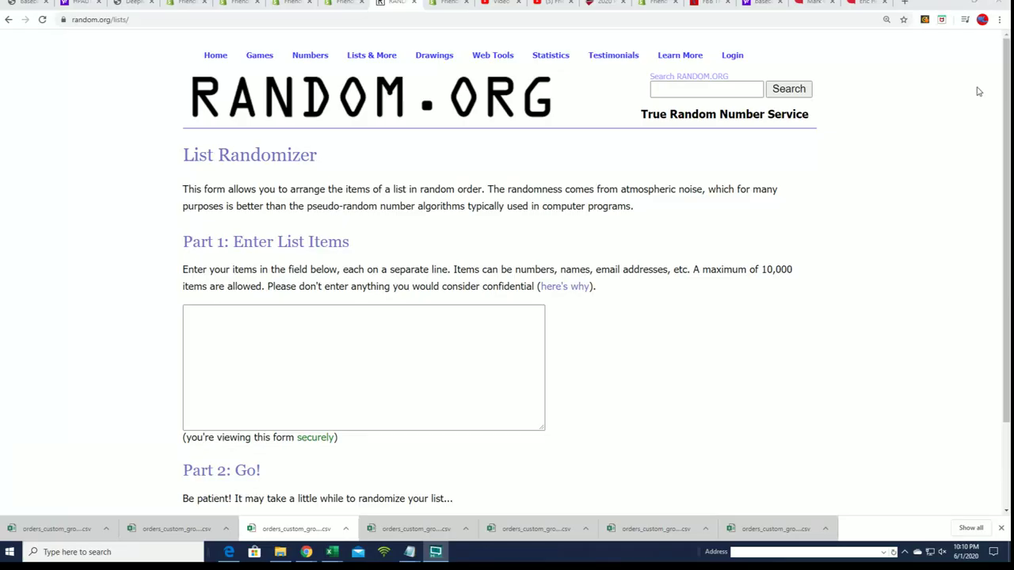
click(409, 553)
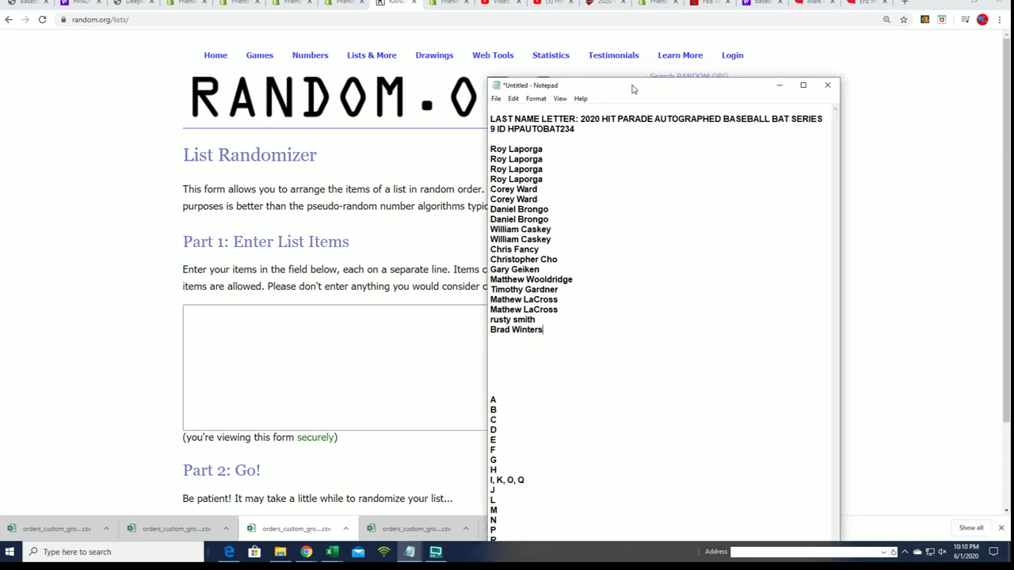
mouse_move(553, 335)
mouse_down()
mouse_move(485, 145)
mouse_move(554, 295)
mouse_move(546, 331)
mouse_up()
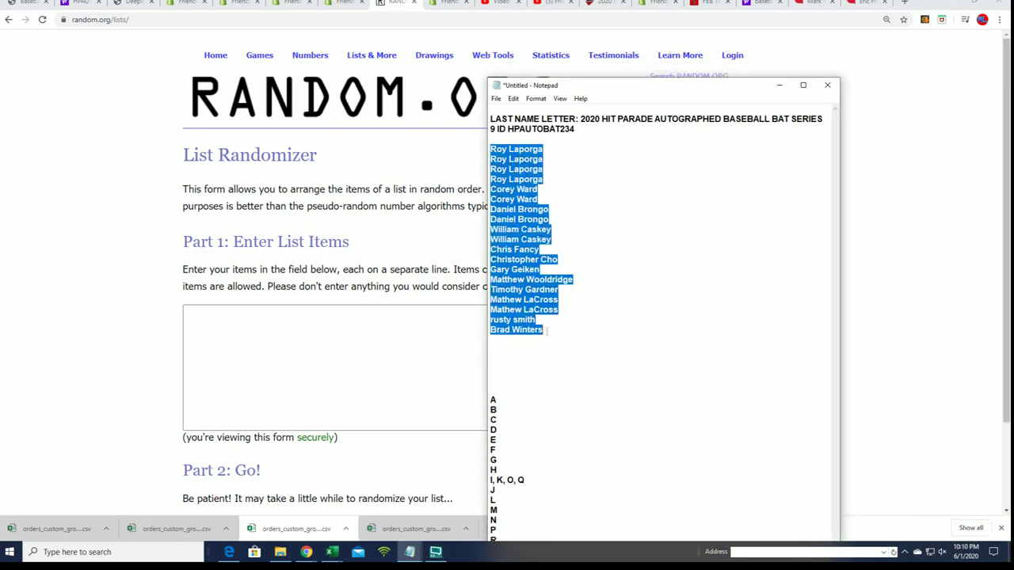
right_click(529, 297)
click(555, 326)
Paste the owner names into RANDOM.ORG's List Randomizer and randomize them
click(155, 374)
right_click(200, 317)
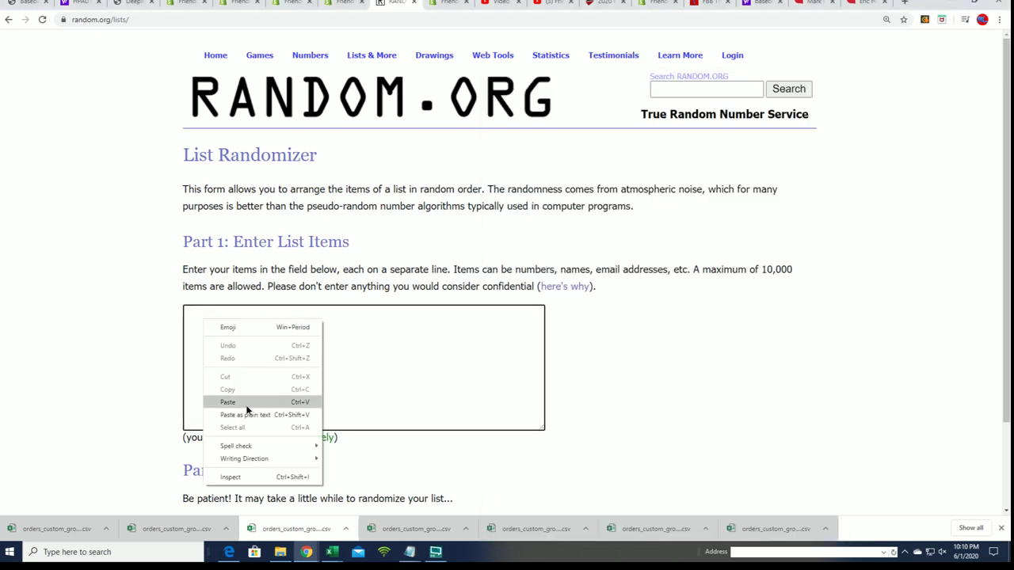
click(247, 402)
scroll(674, 336, down, 1)
click(215, 419)
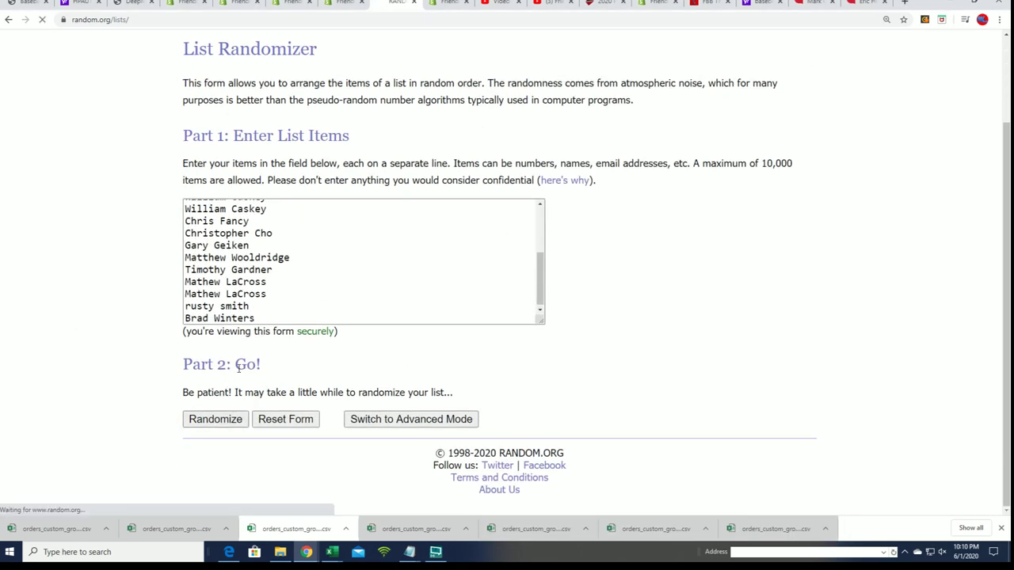
Reshuffle the owner list repeatedly with Again! for seven randomizations in total
click(202, 420)
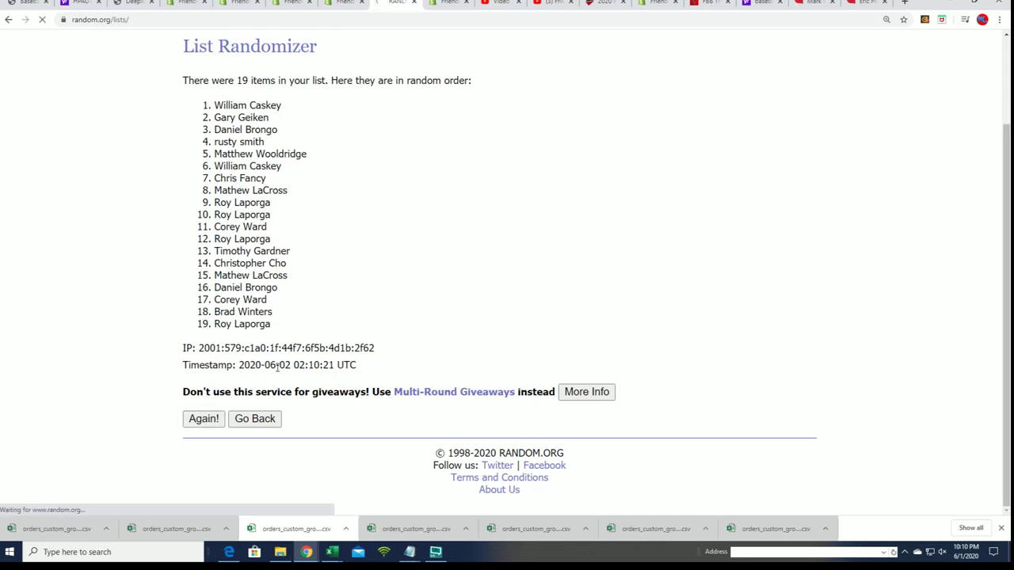
click(207, 419)
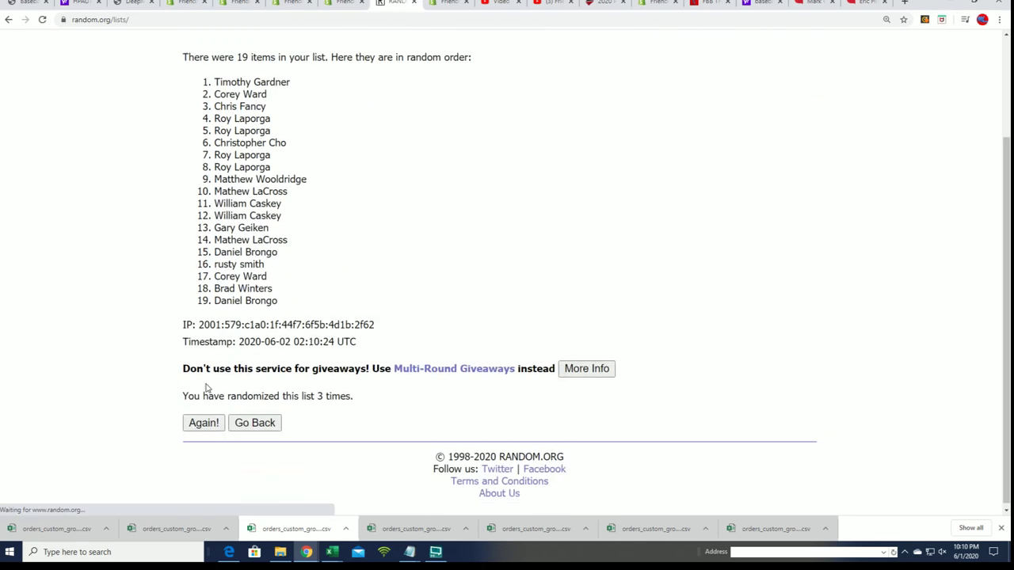
click(203, 419)
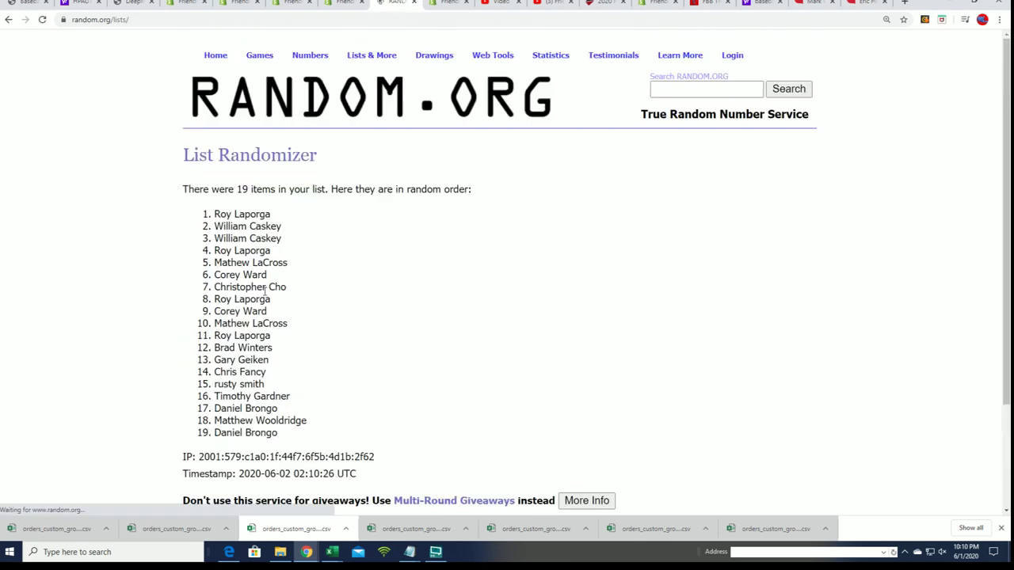
click(204, 419)
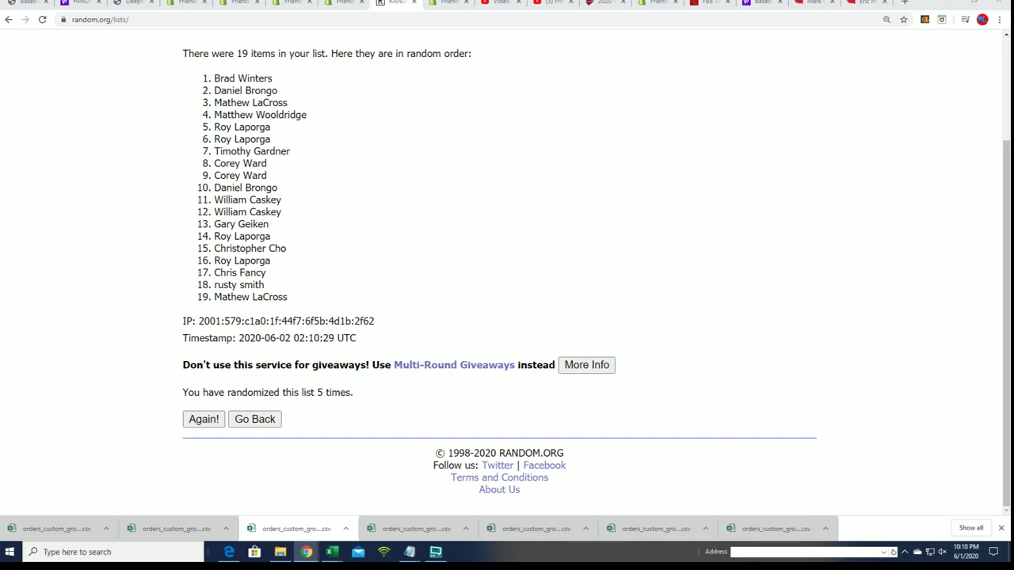
click(205, 421)
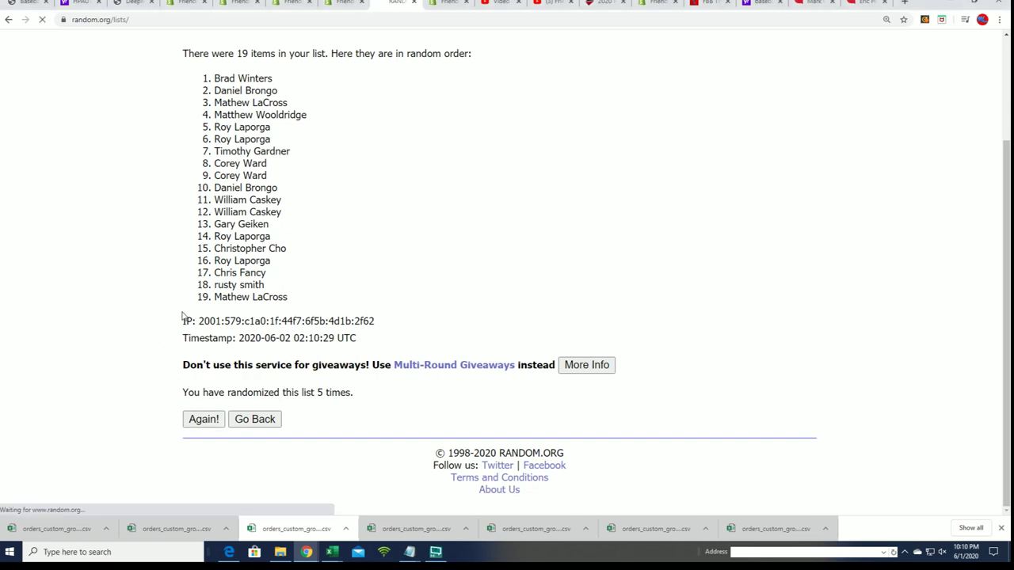
scroll(195, 333, down, 3)
click(192, 419)
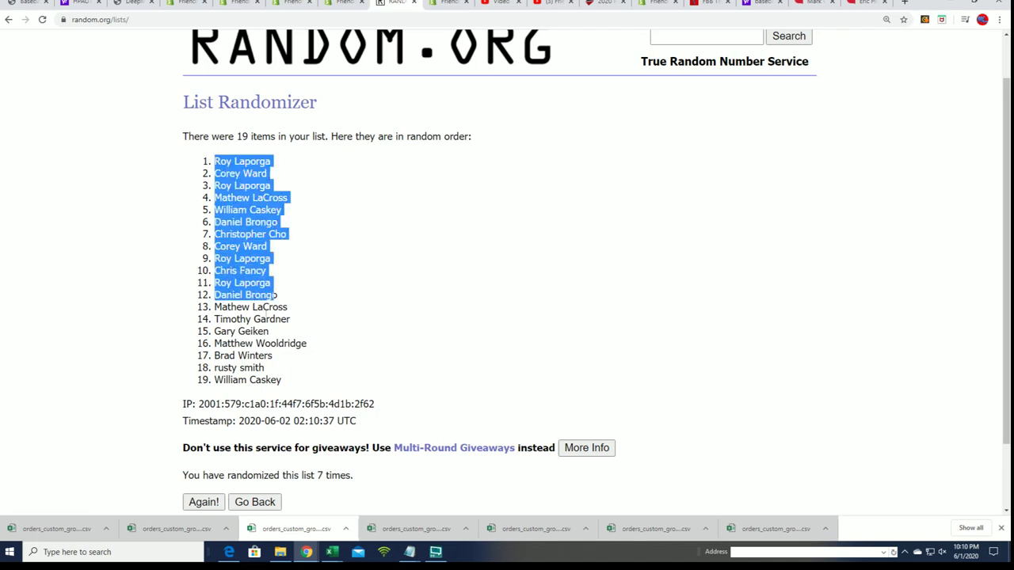
Copy the final shuffled list of 19 names
drag(217, 150, 283, 385)
right_click(247, 330)
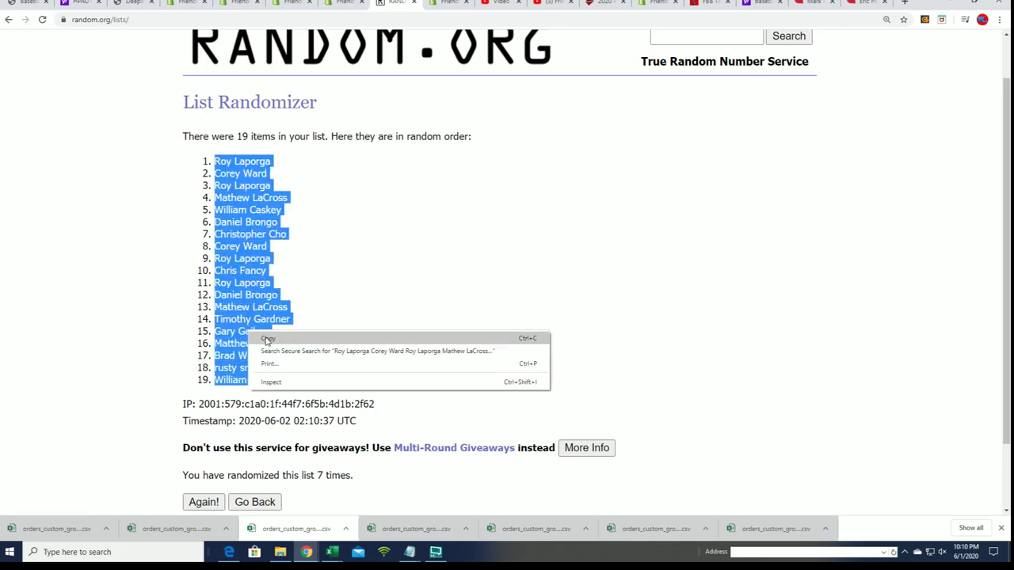
click(268, 339)
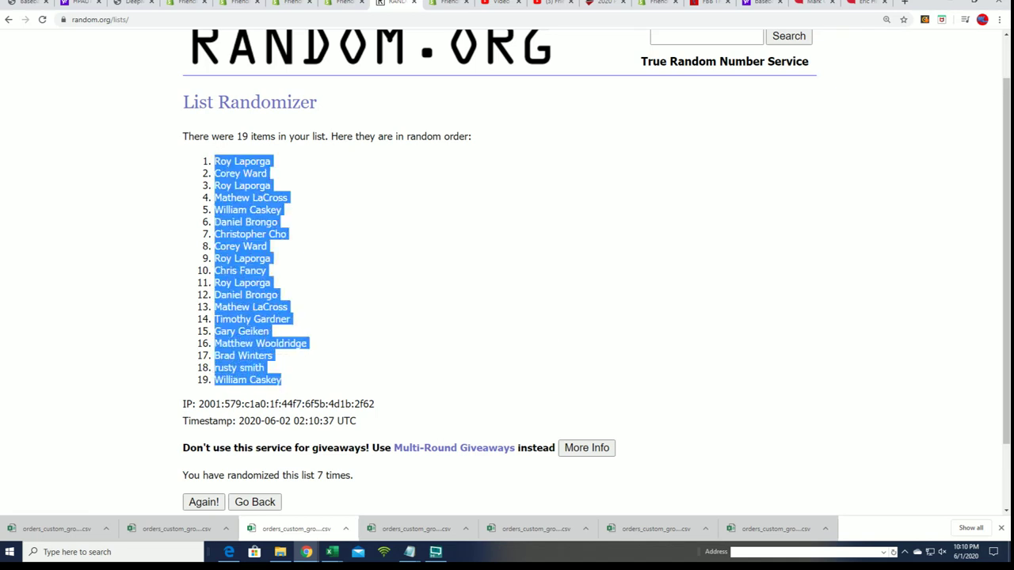
key(alt+Tab)
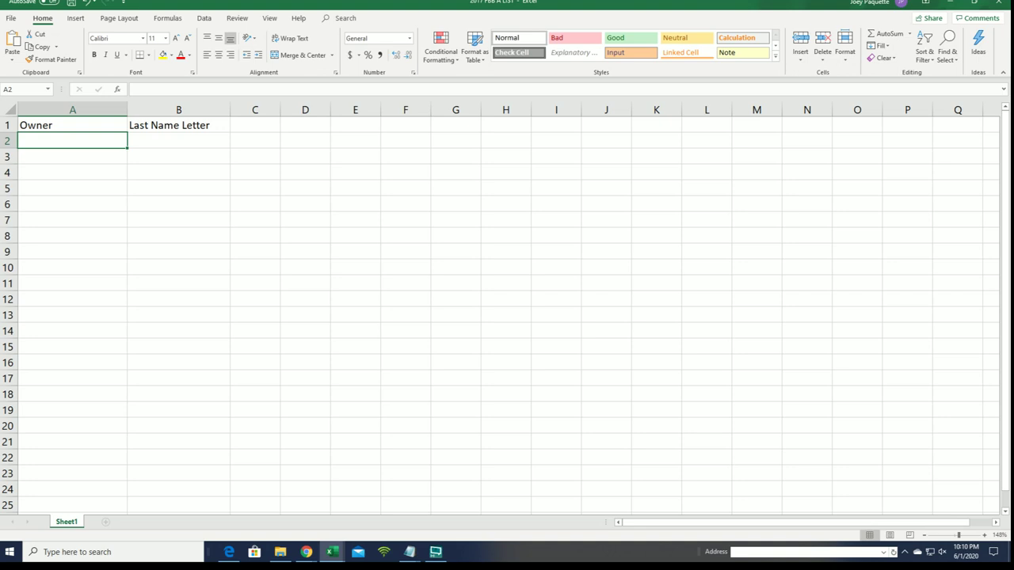
Paste the shuffled names into A2:A20 as plain text via Paste Special
right_click(43, 140)
click(71, 201)
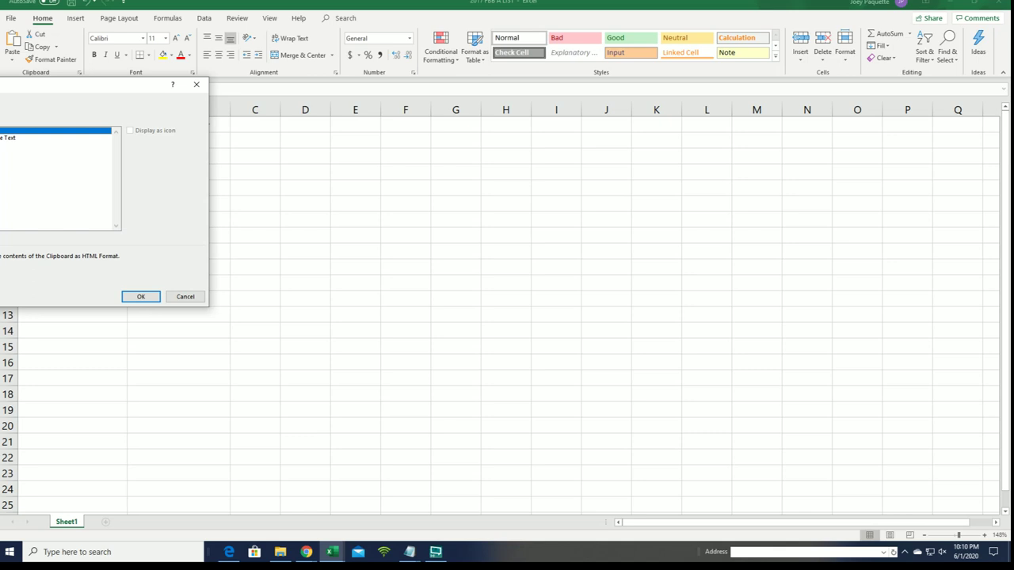
click(1, 146)
click(144, 296)
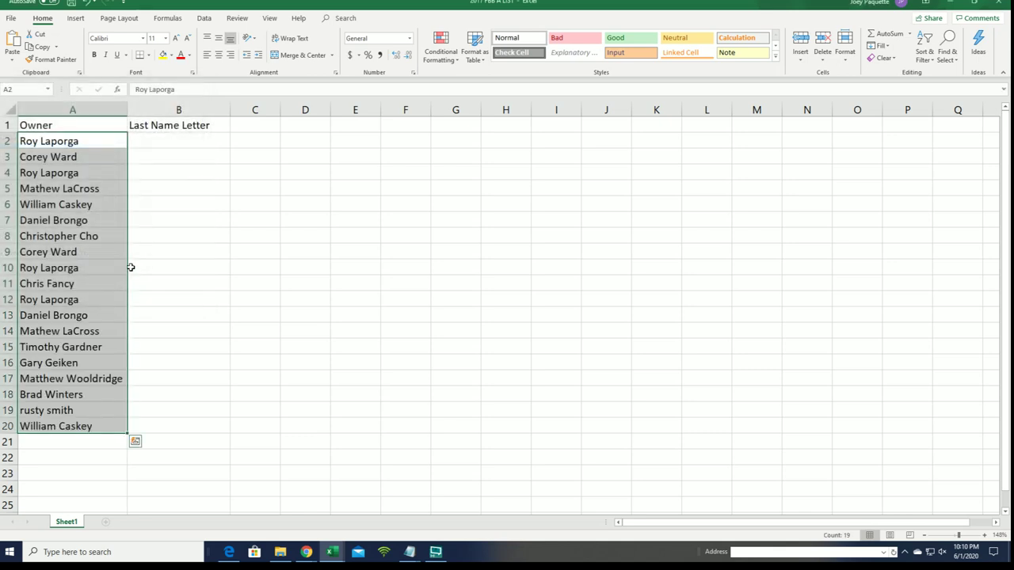
Select B2 and minimize Excel to return to the randomizer page
click(158, 134)
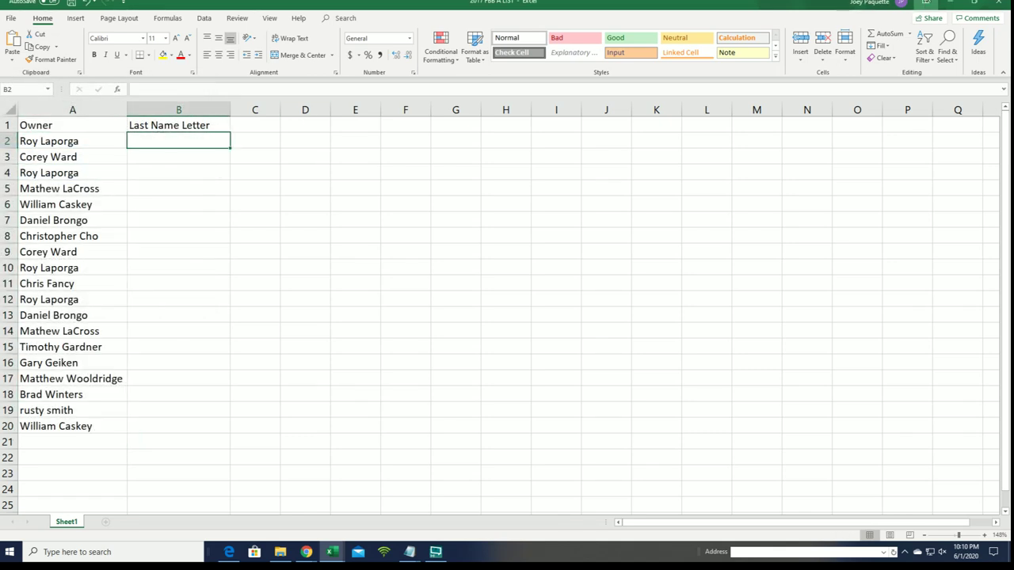
click(949, 3)
scroll(500, 114, up, 1)
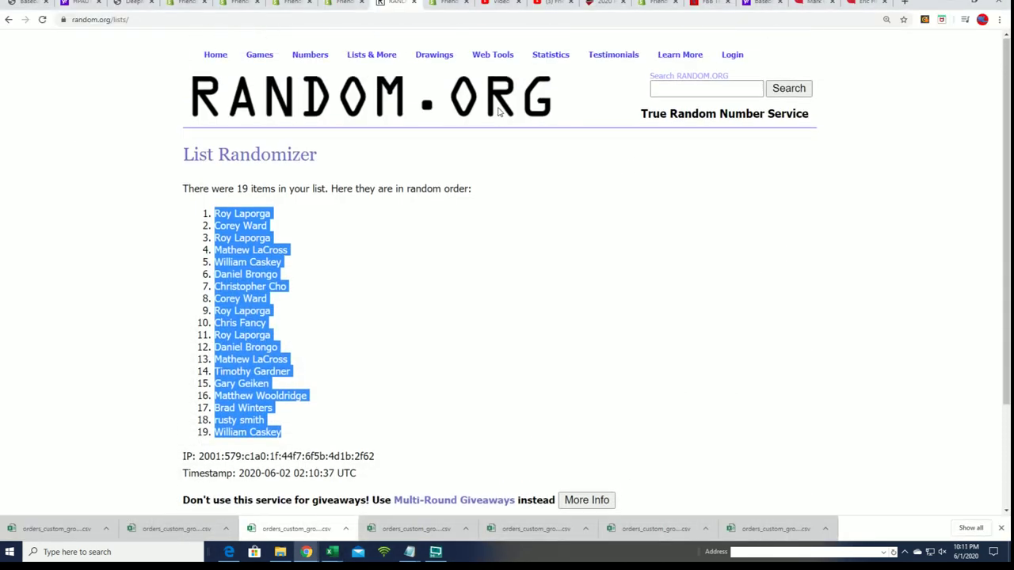
Reset the List Randomizer form and bring the Notepad letter list up at full height
mouse_move(371, 55)
click(389, 76)
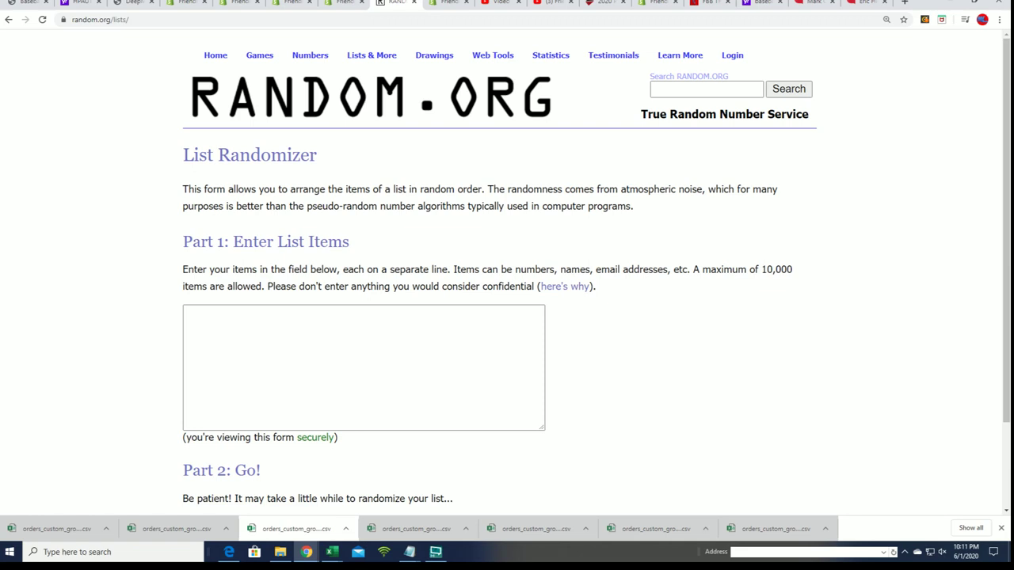
key(alt+Tab)
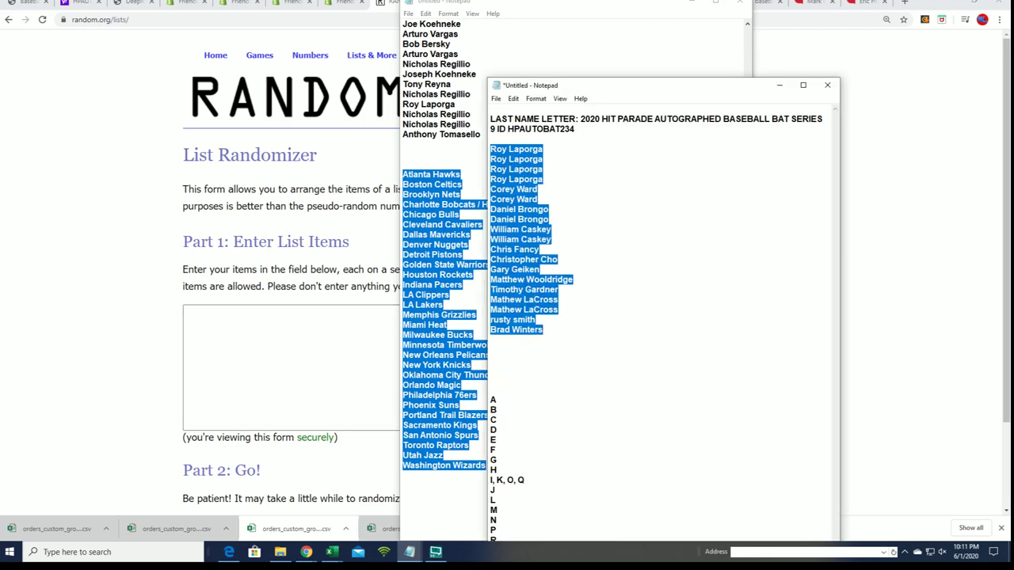
key(alt+Tab)
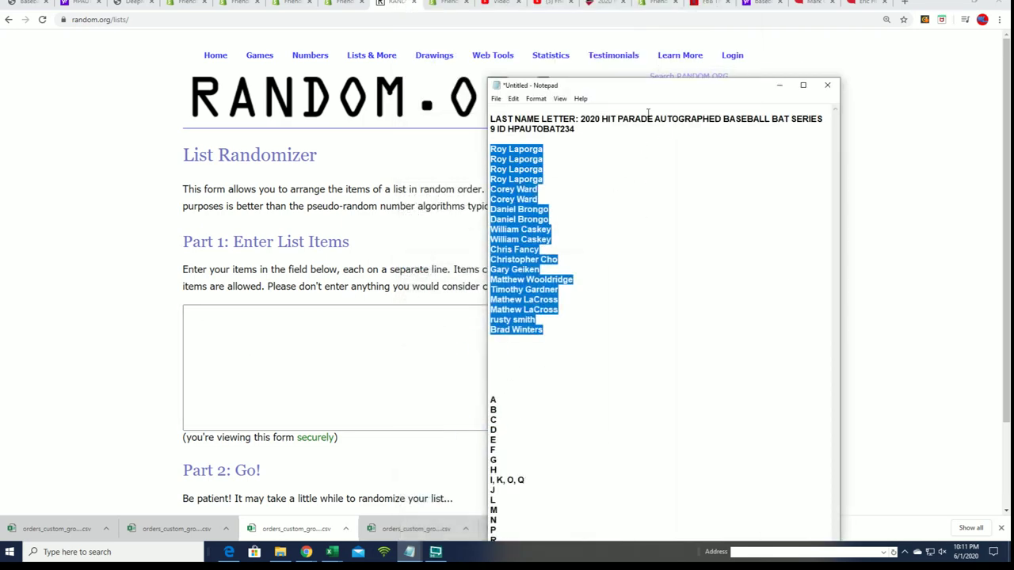
drag(626, 82, 626, 0)
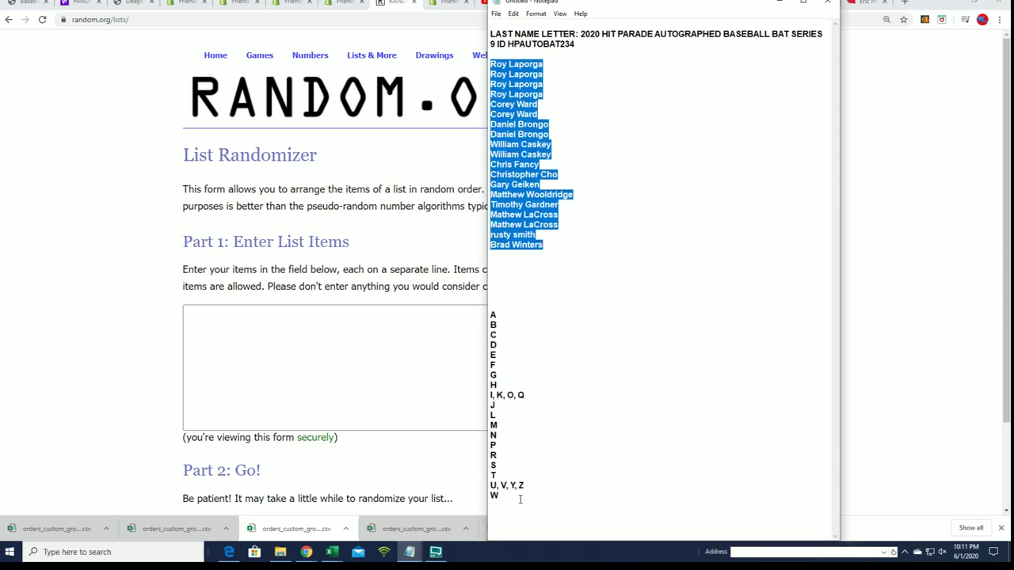
Copy the last-name letter groups A through W from Notepad
drag(500, 501, 490, 304)
right_click(491, 313)
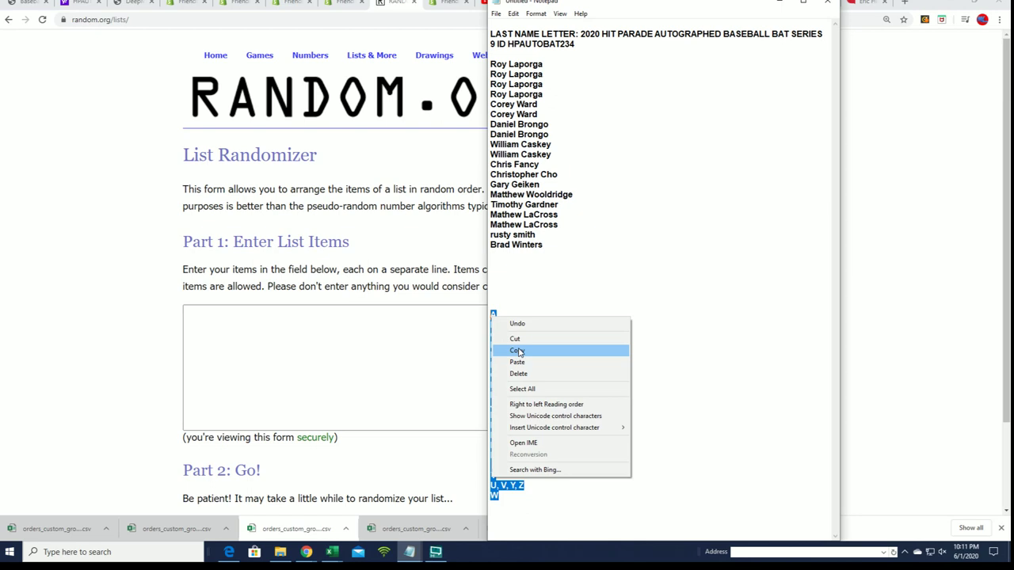
click(517, 351)
Paste the letter groups into the randomizer, remove the trailing blank line, and randomize
right_click(205, 317)
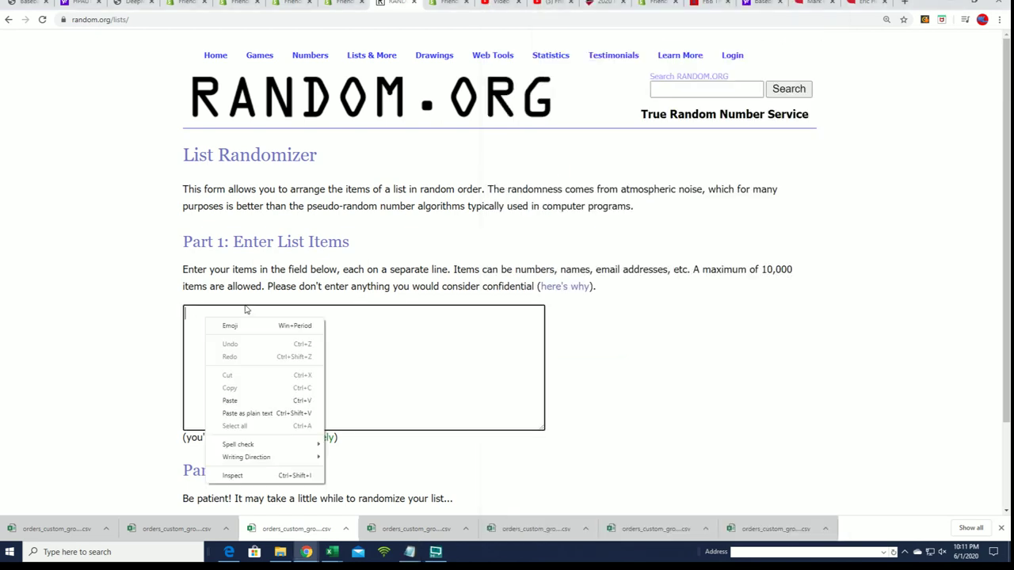
click(242, 400)
scroll(623, 361, down, 3)
click(198, 317)
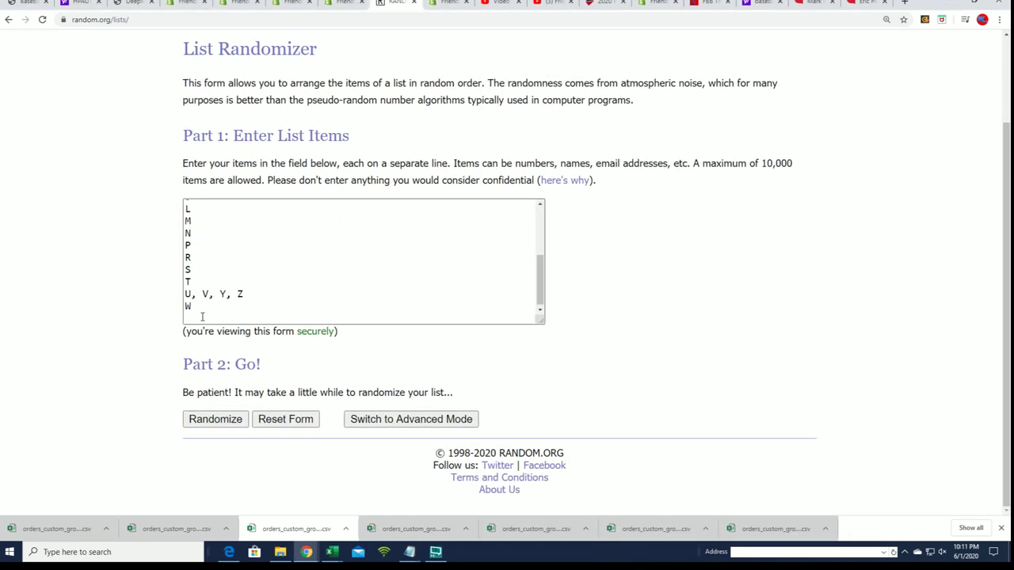
key(BackSpace)
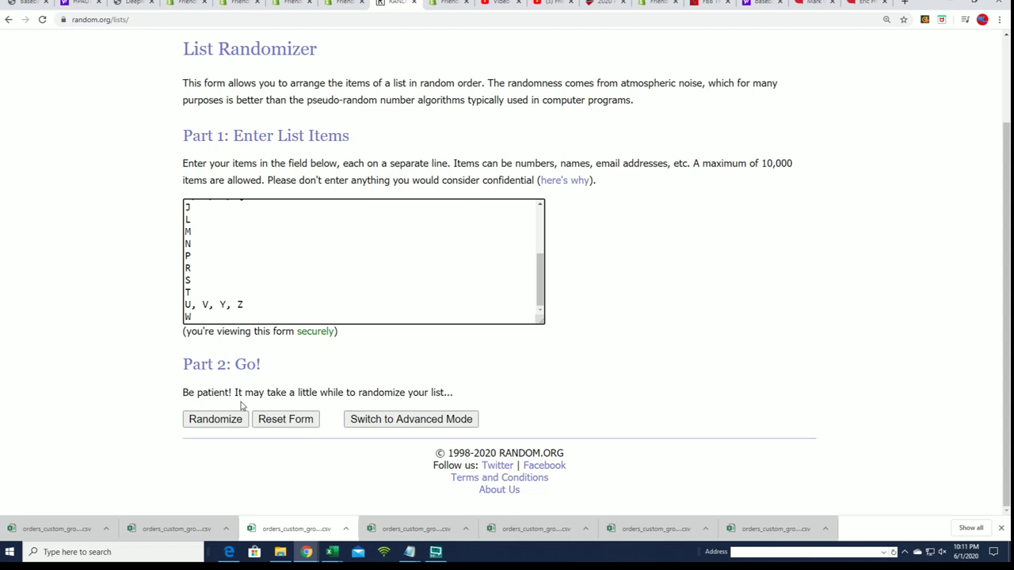
click(230, 418)
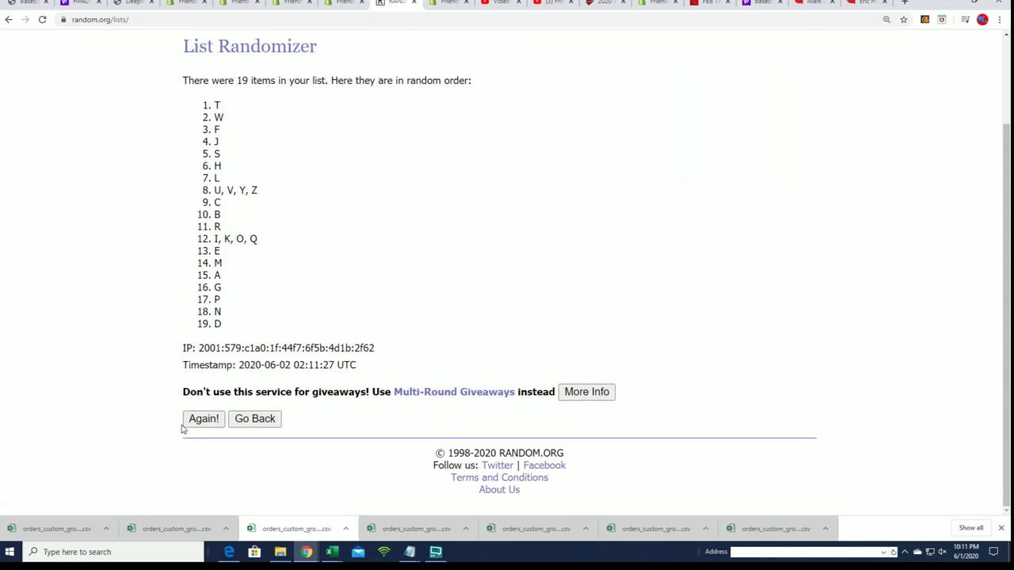
Reshuffle the letter list until it starts with I, K, O, Q
click(197, 421)
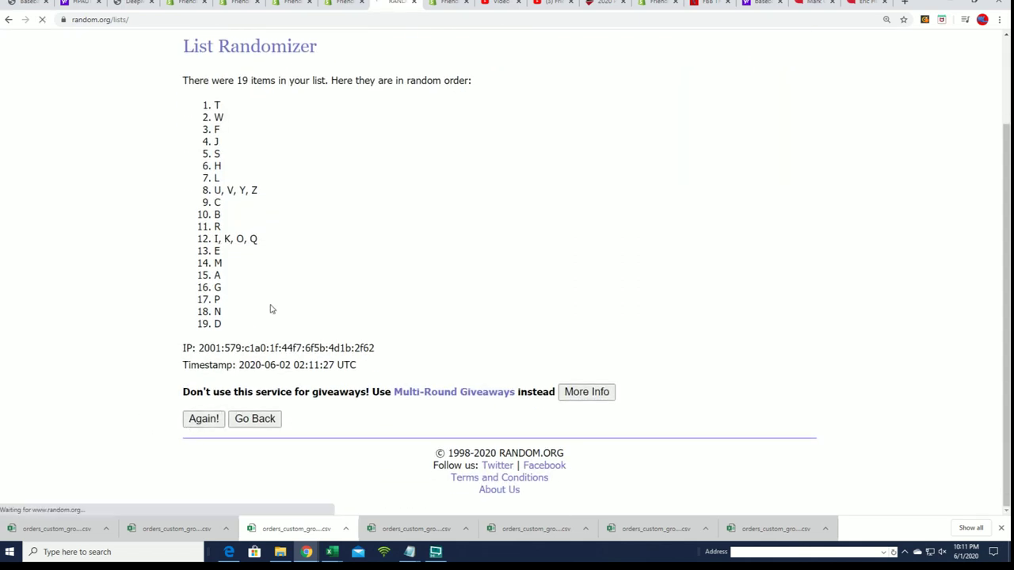
click(205, 418)
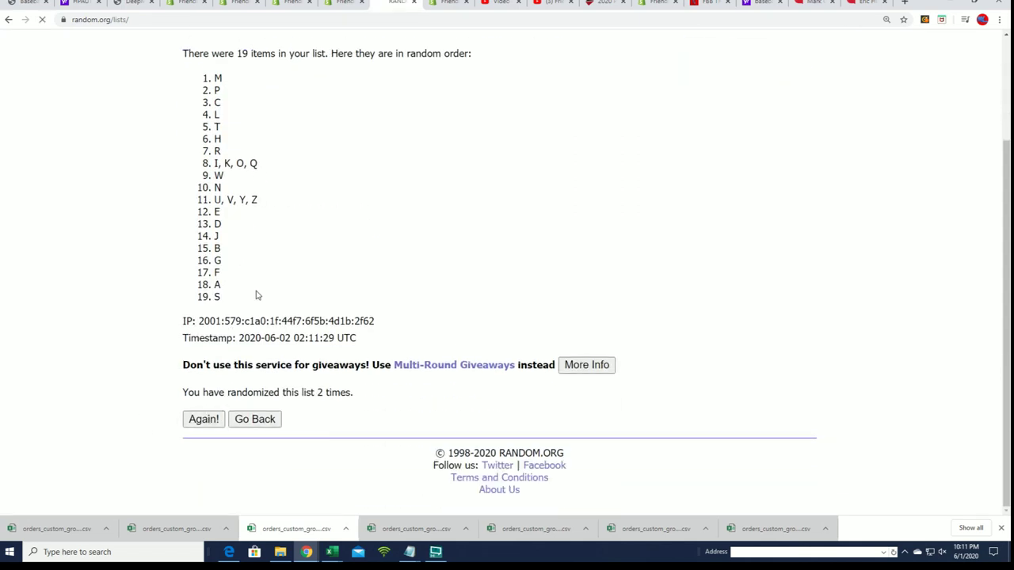
click(194, 423)
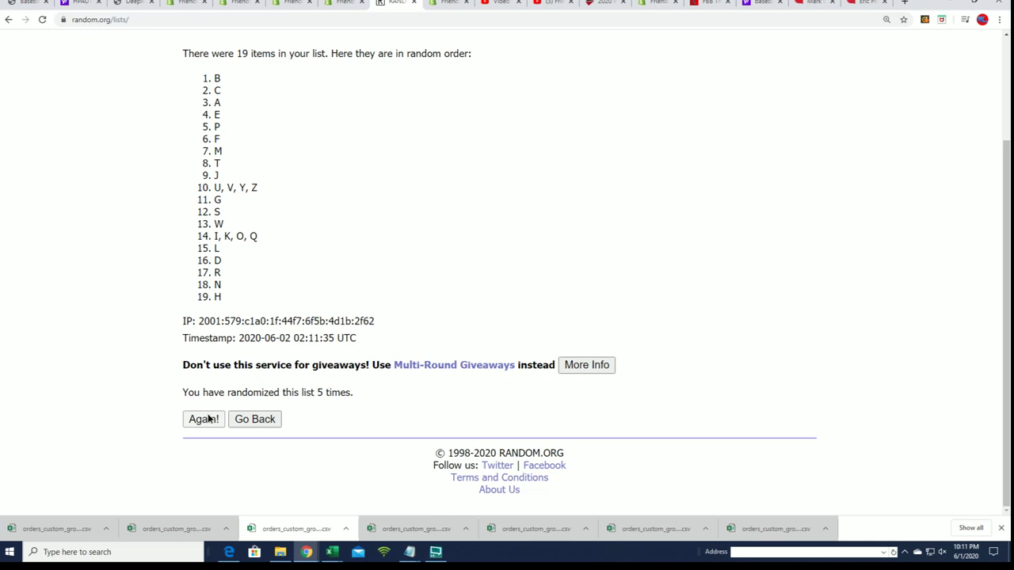
click(208, 419)
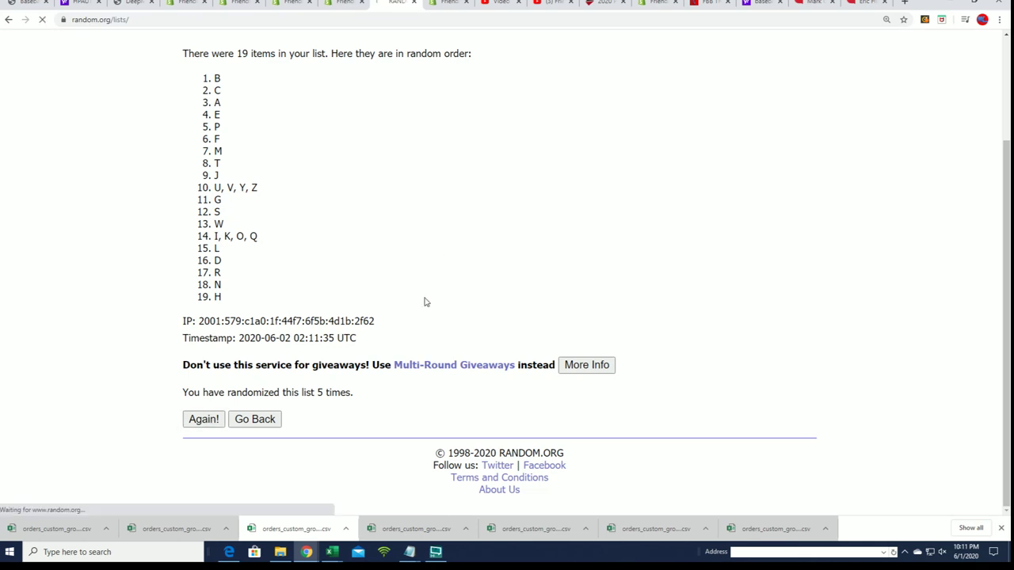
click(211, 416)
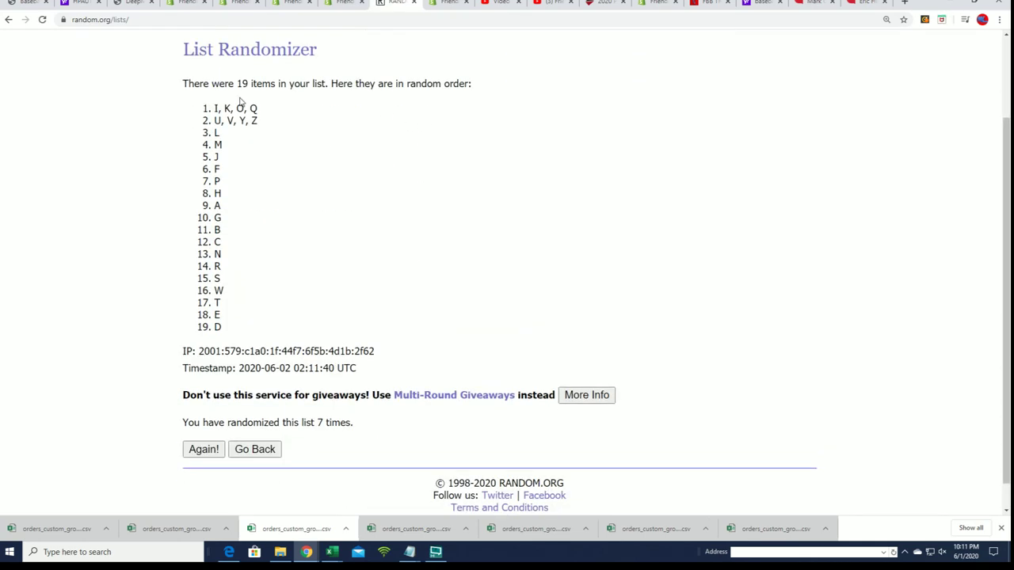
Copy all 19 randomized letter entries
drag(218, 111, 220, 231)
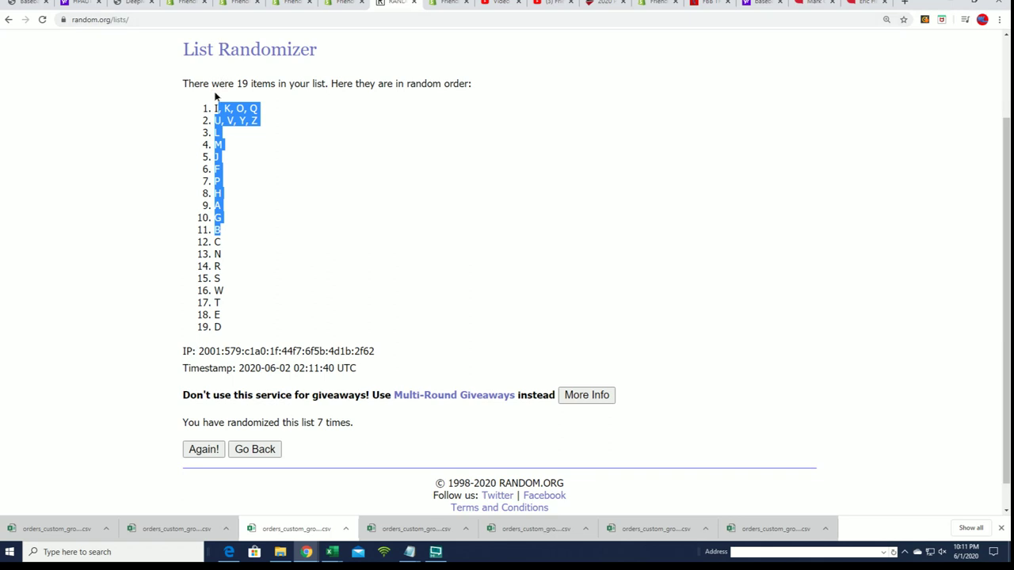
mouse_move(215, 95)
mouse_down()
mouse_move(230, 330)
mouse_move(227, 283)
mouse_up()
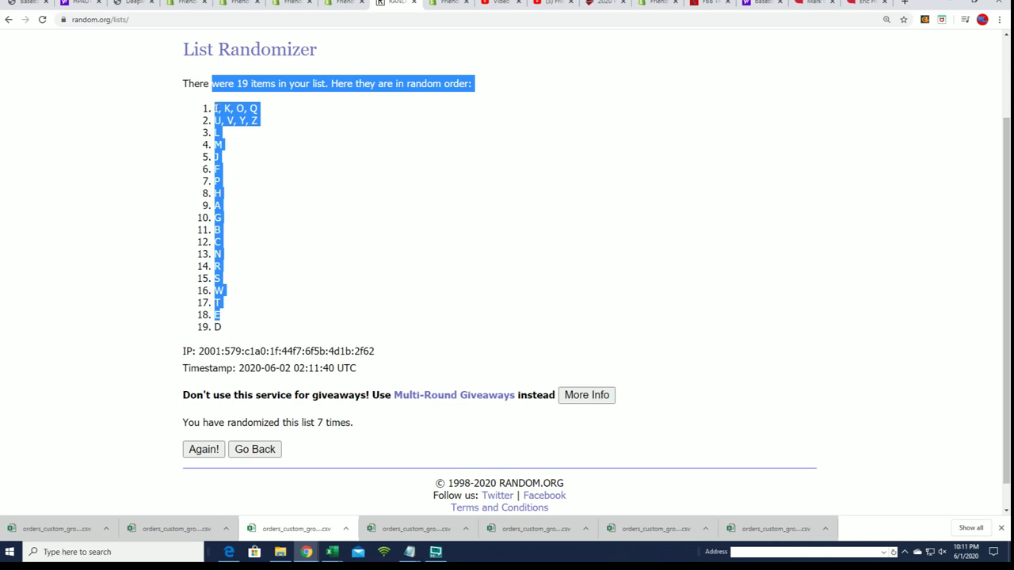
click(227, 107)
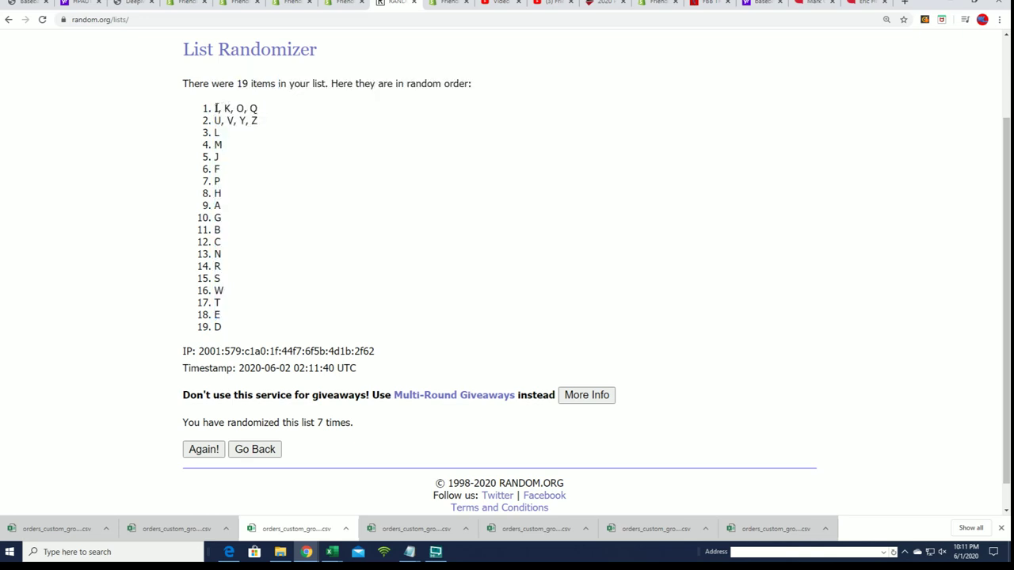
drag(215, 108, 222, 328)
right_click(220, 327)
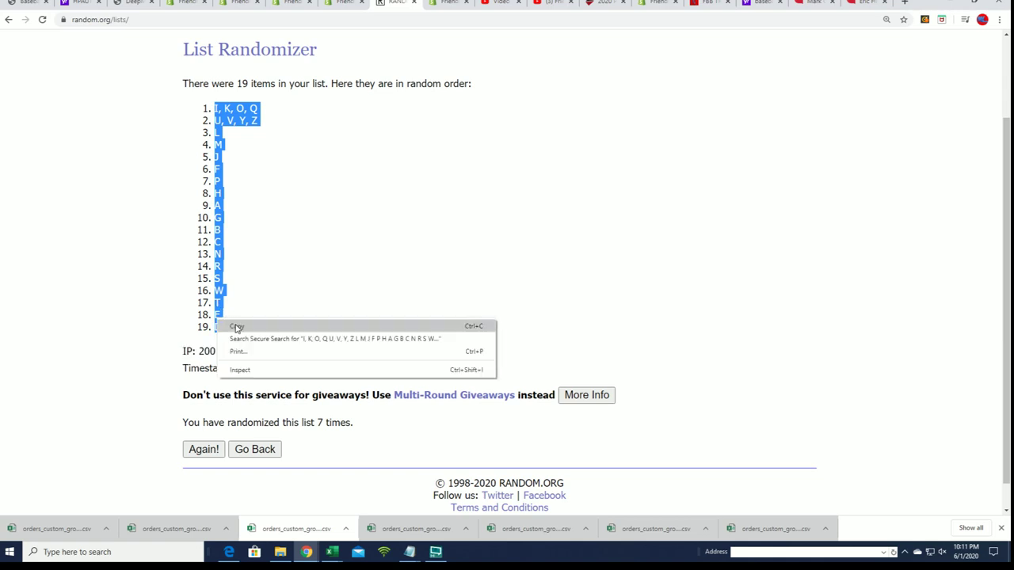
click(233, 326)
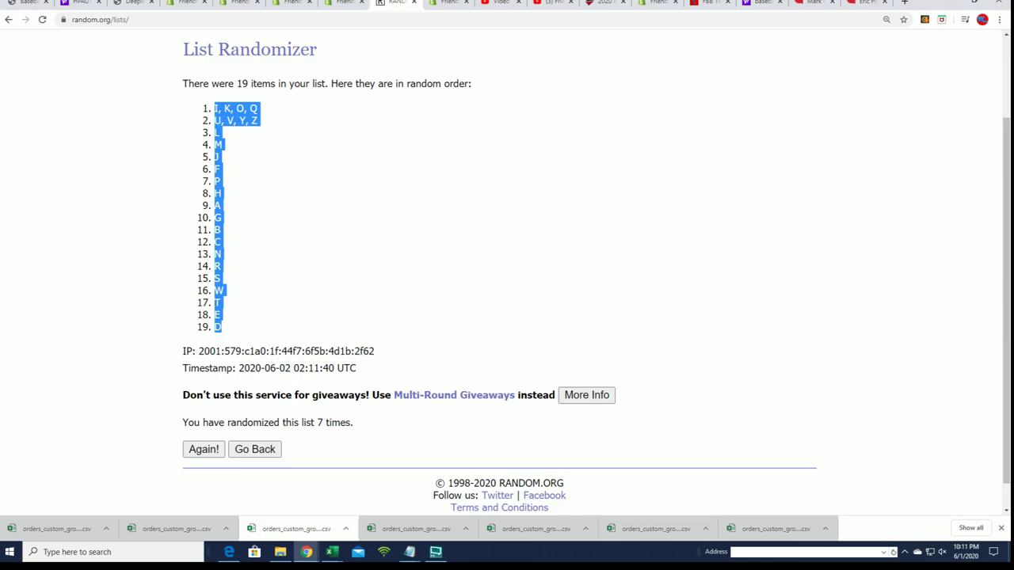
key(alt+Tab)
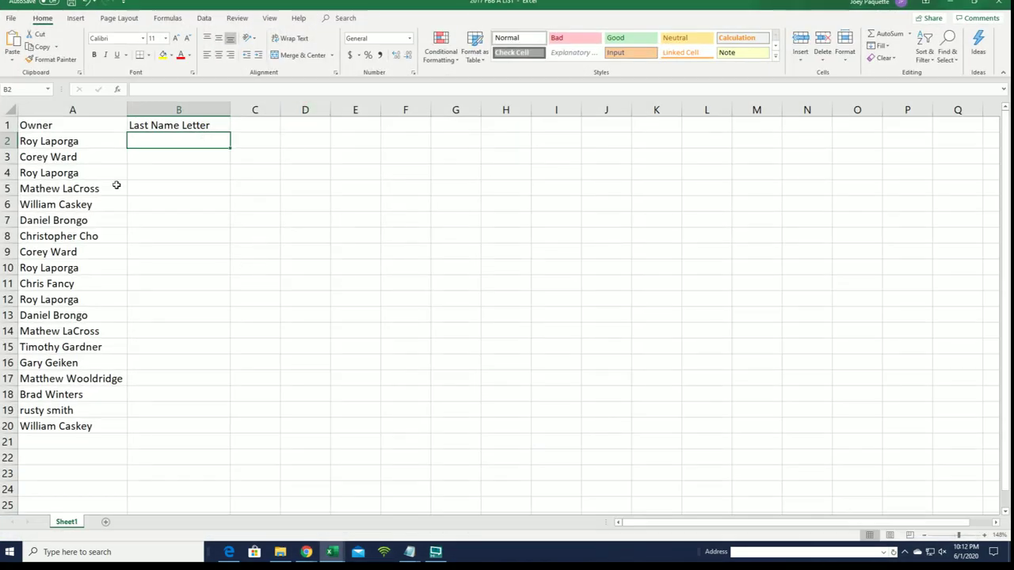
Paste the shuffled letters into B2:B20 as plain text beside each owner
right_click(154, 143)
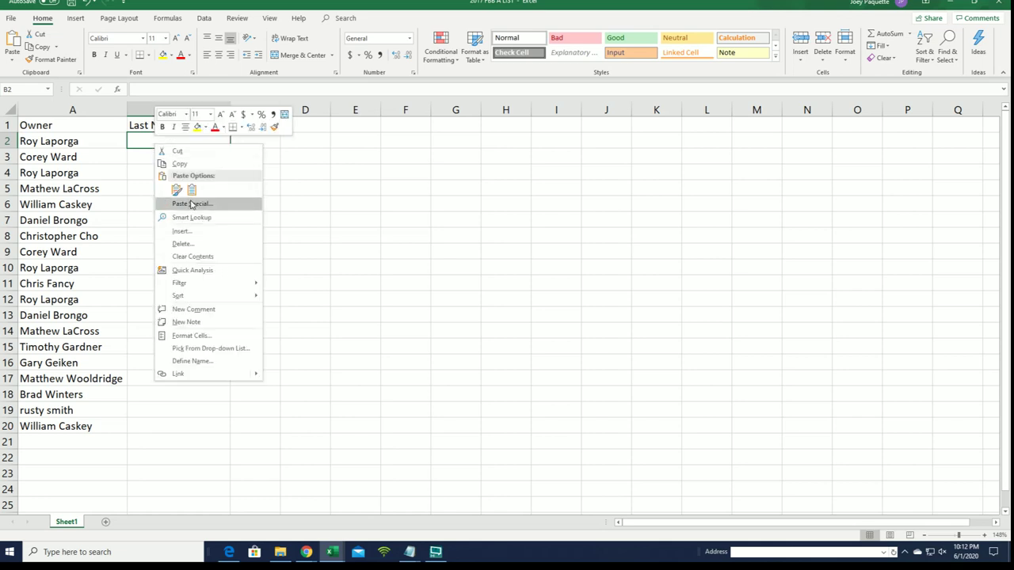
click(194, 205)
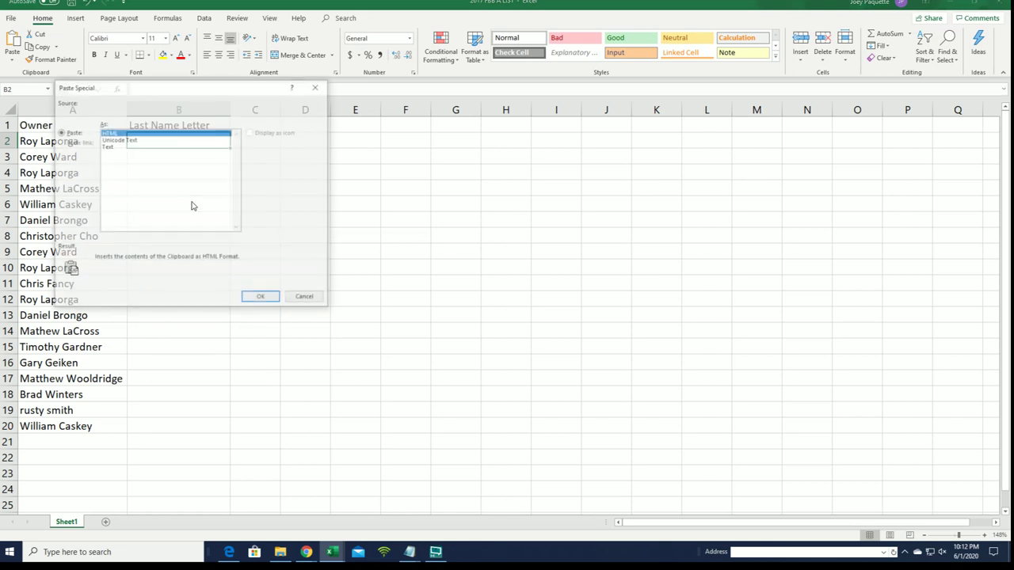
click(109, 147)
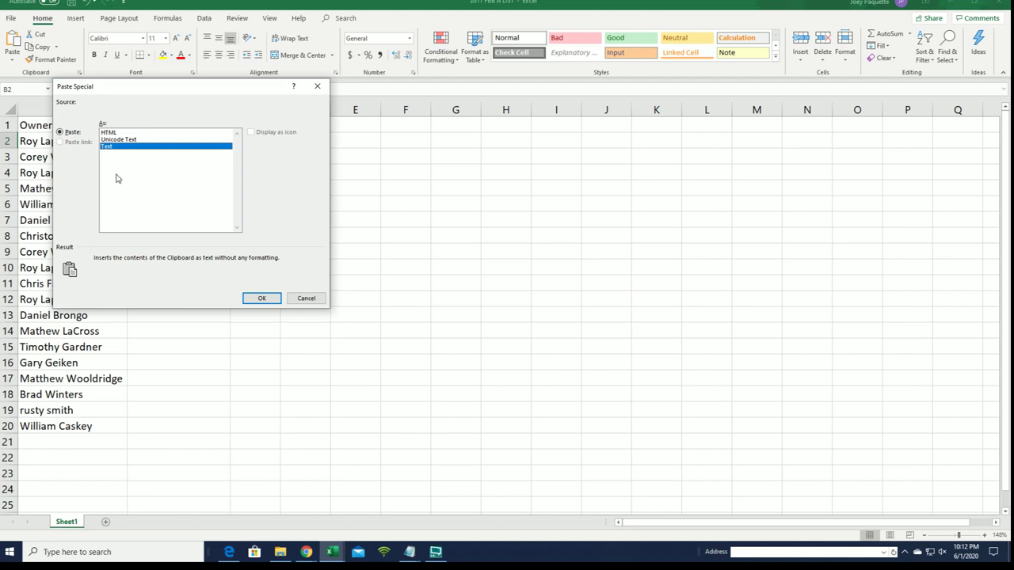
click(261, 298)
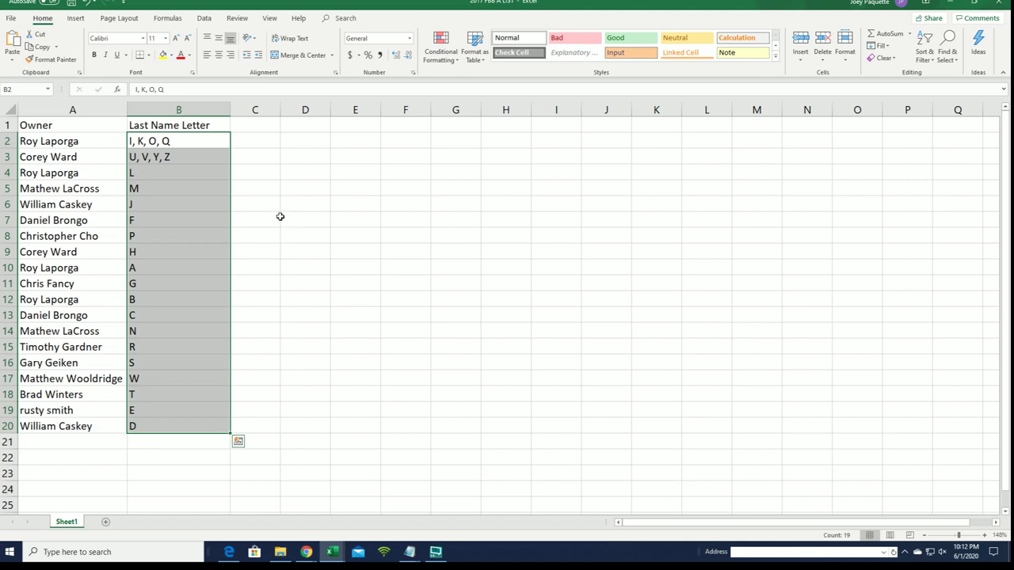
click(139, 270)
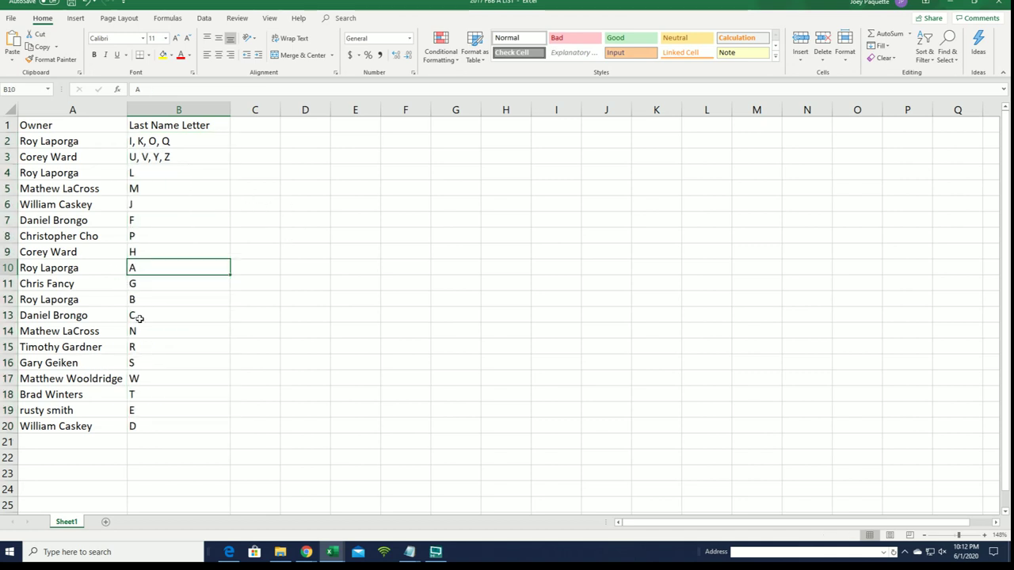
click(83, 190)
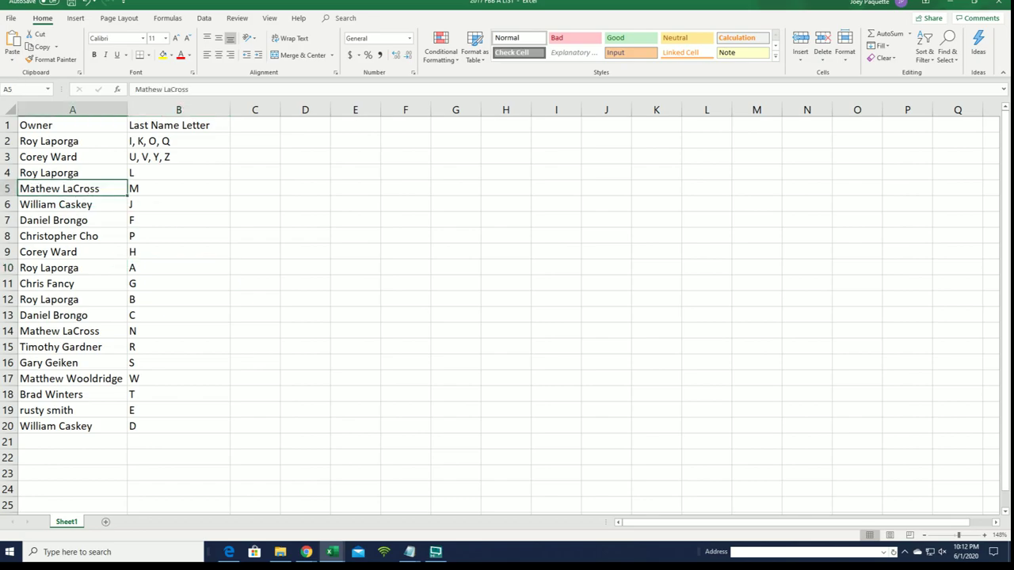